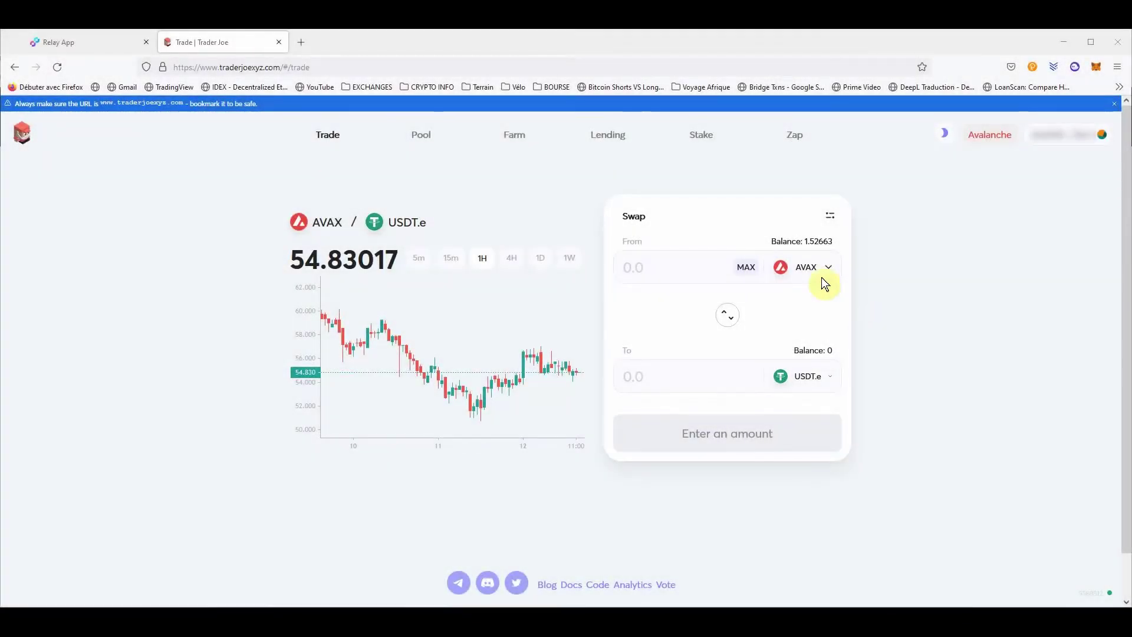
- Enter 1.35 AVAX as the amount to swap into about 73.79 USDT.e
left_click(679, 266)
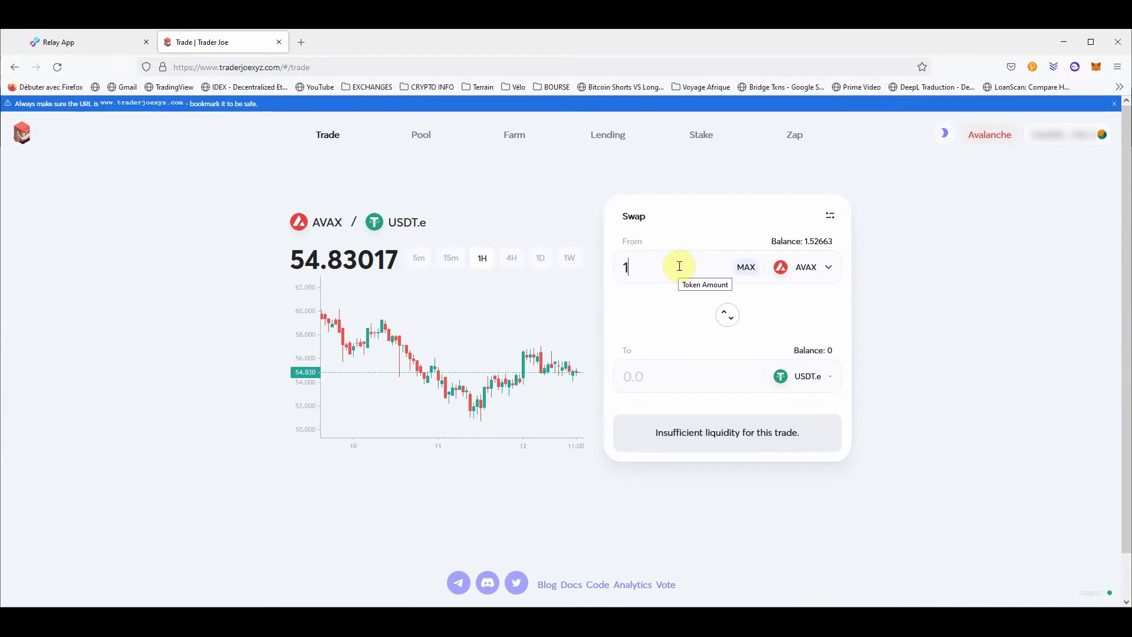
type(".35")
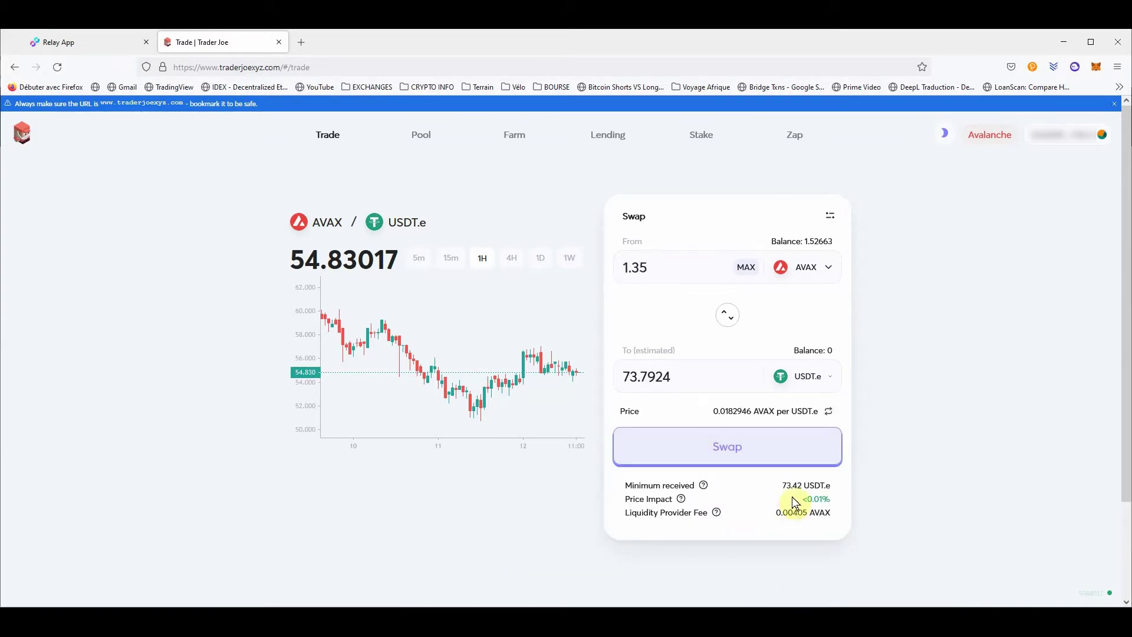
- Confirm the 1.35 AVAX swap in MetaMask, receiving 73.7924 USDT.e, and dismiss the notice
left_click(778, 442)
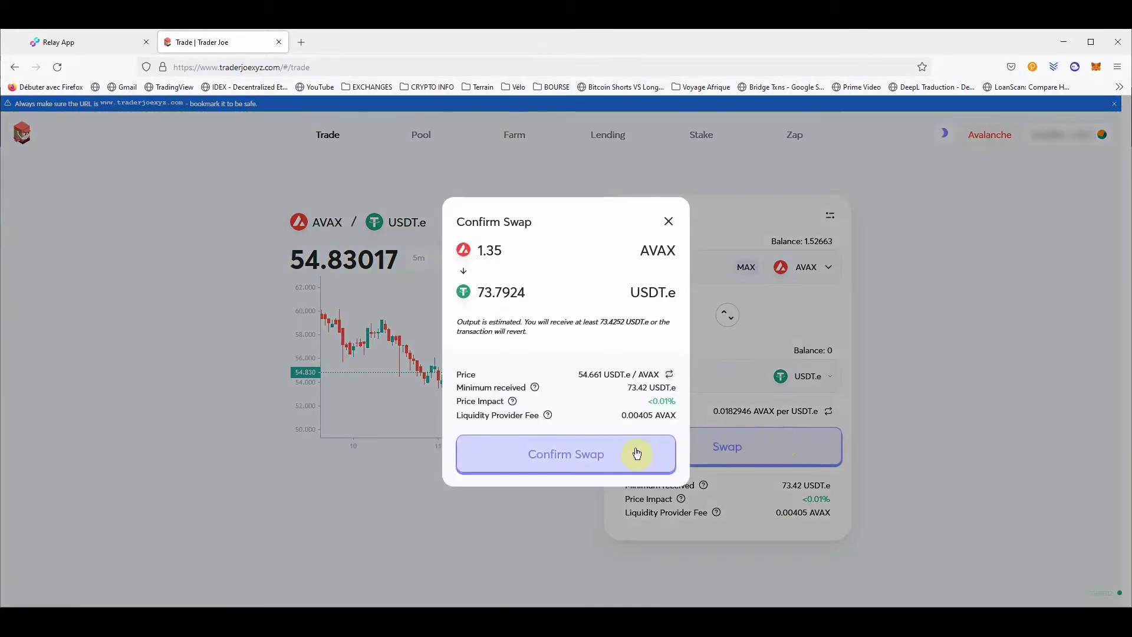
left_click(633, 453)
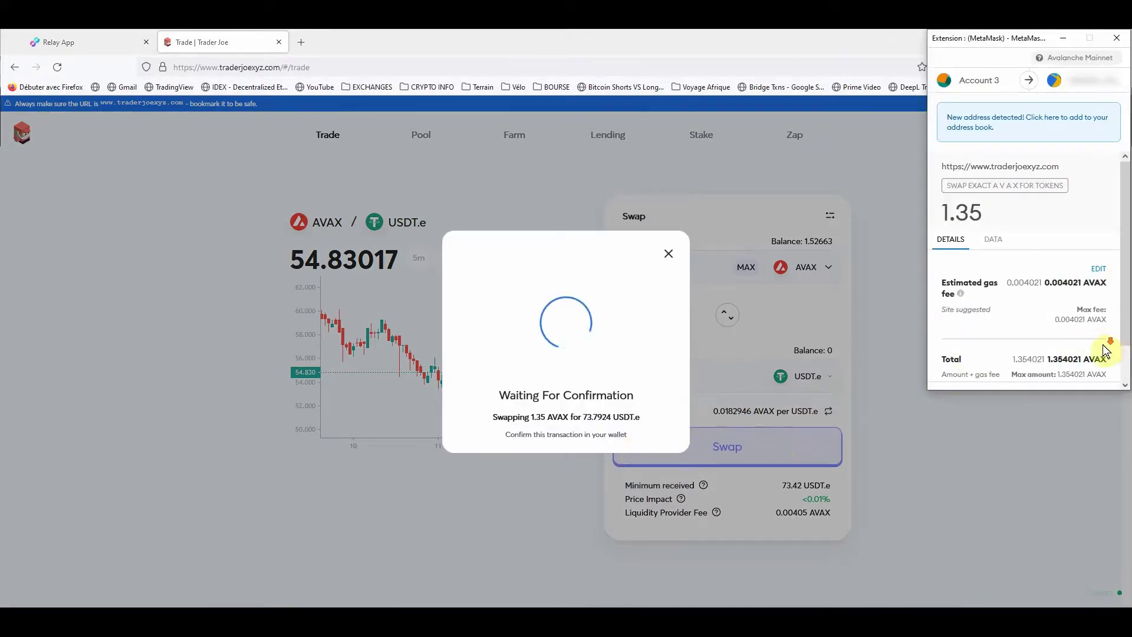
scroll(1104, 336, "down", 2)
left_click(1101, 372)
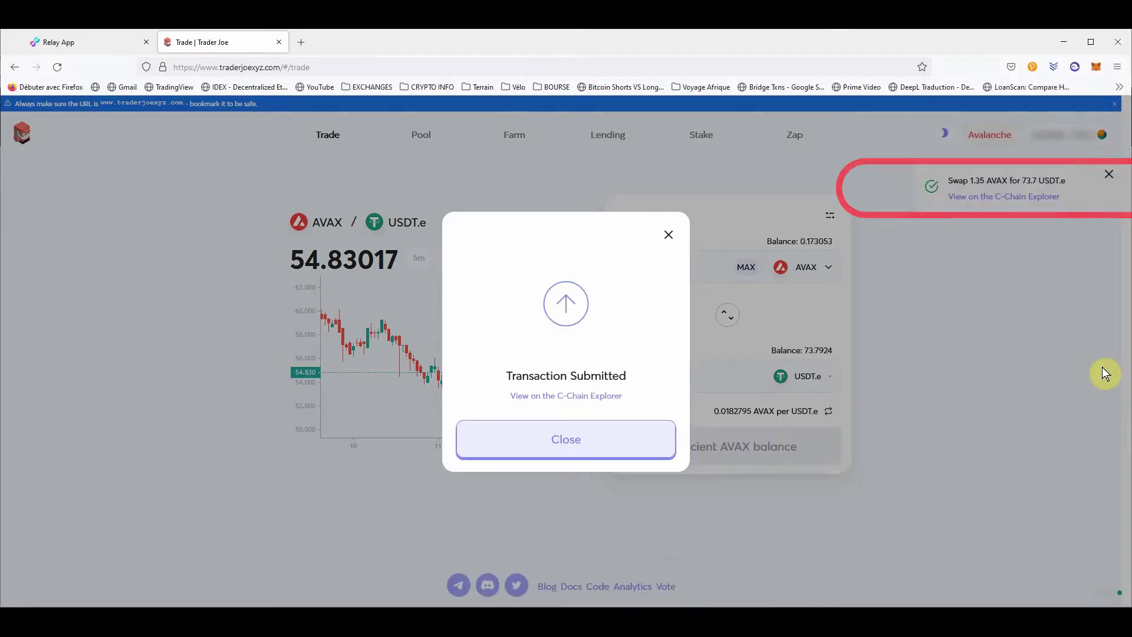
left_click(644, 427)
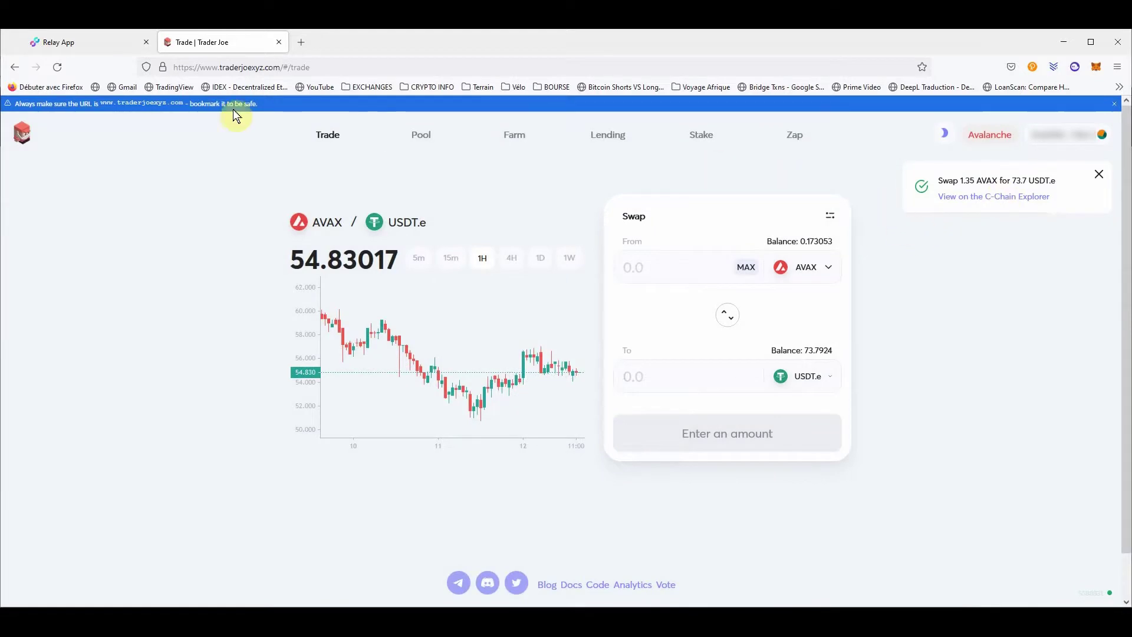
- On the Relay bridge, choose USDT.e and the full 73.792414 balance to send
left_click(63, 43)
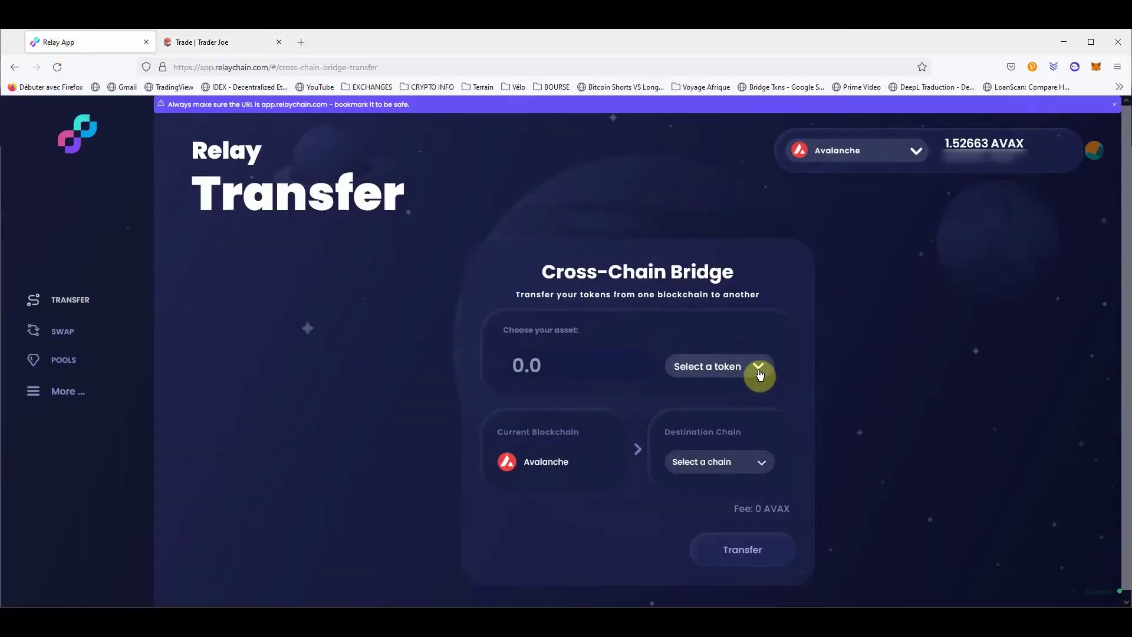
left_click(759, 371)
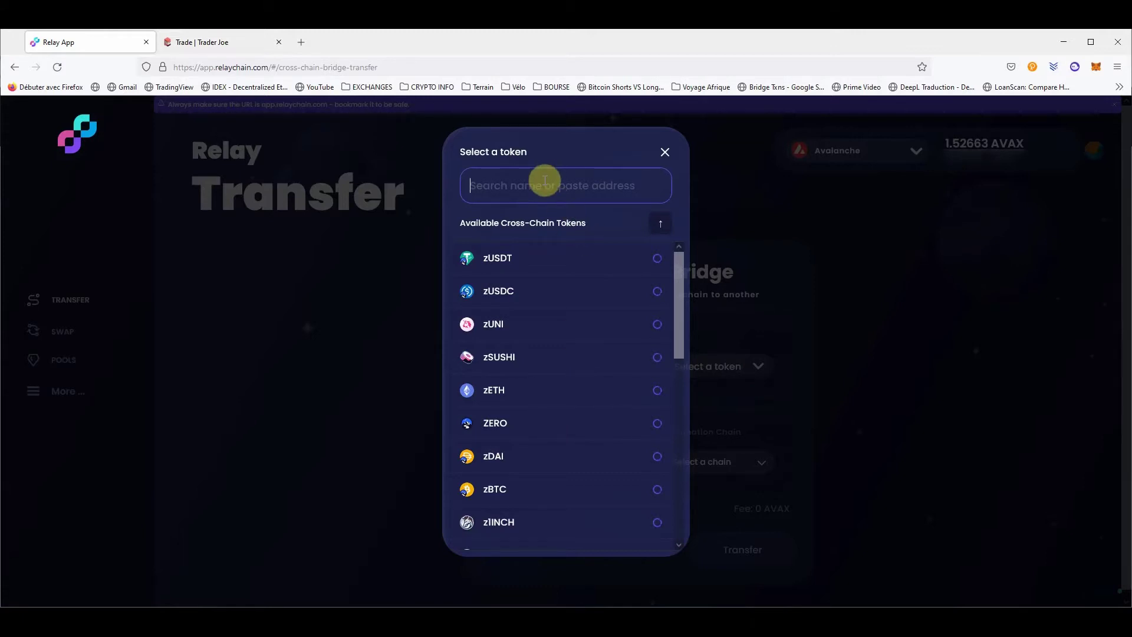
type("usdt")
left_click(605, 295)
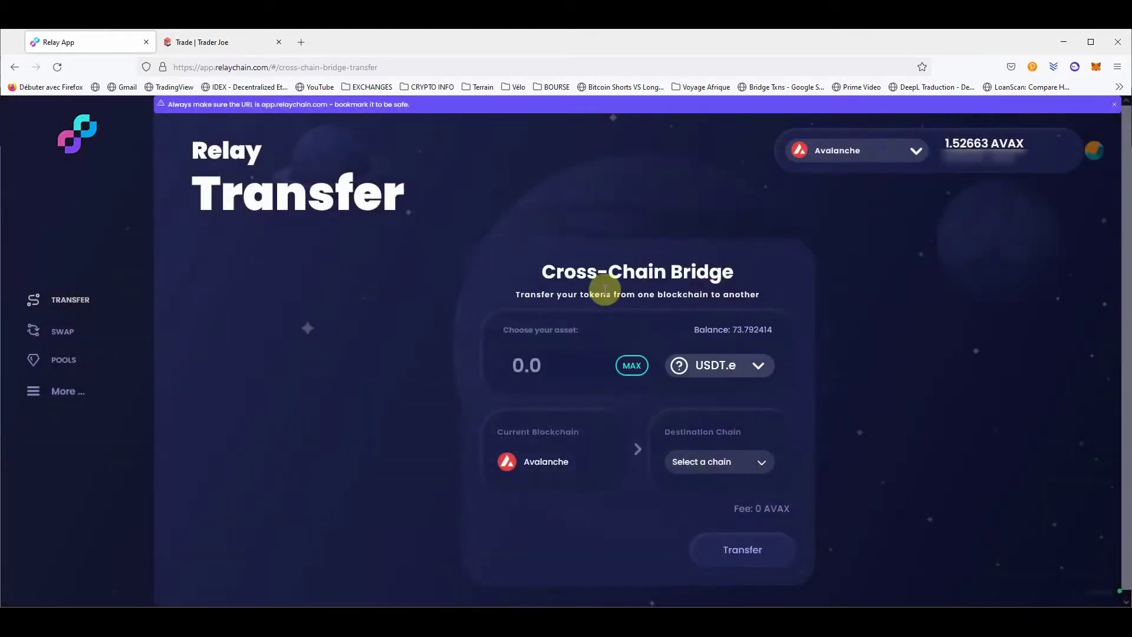
left_click(636, 369)
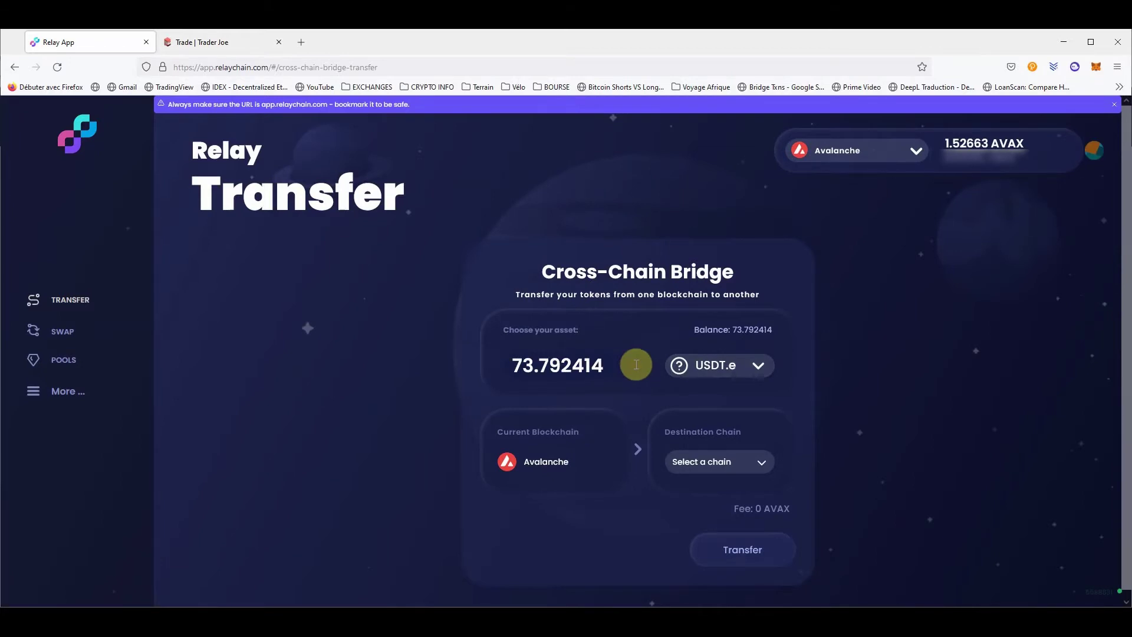
- Set Shiden as the destination chain and begin the transfer
left_click(757, 466)
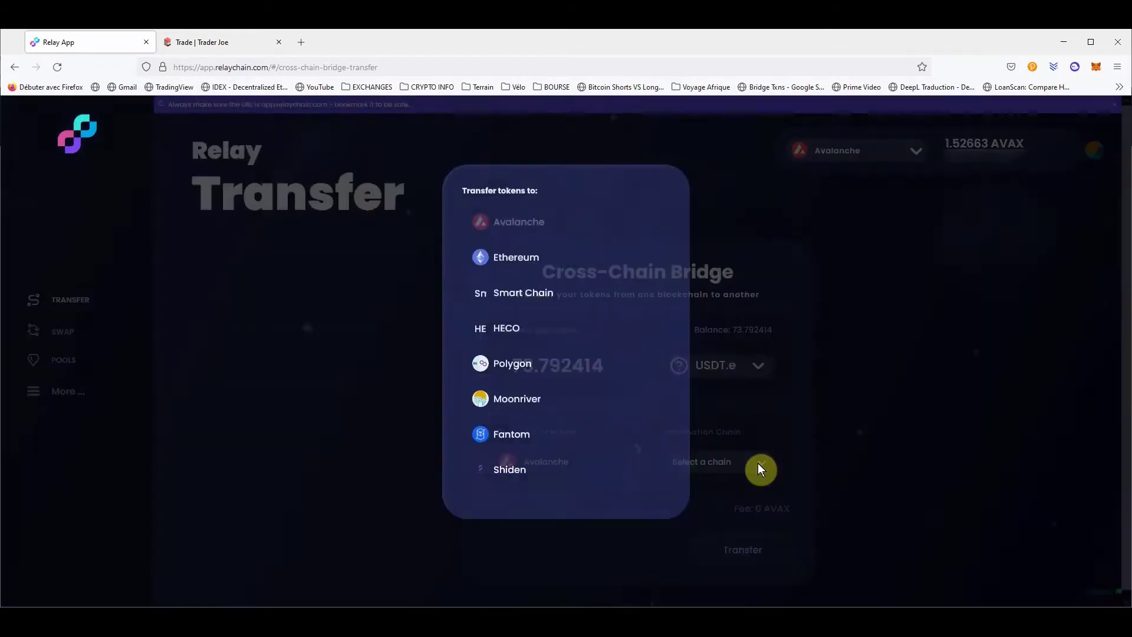
left_click(603, 478)
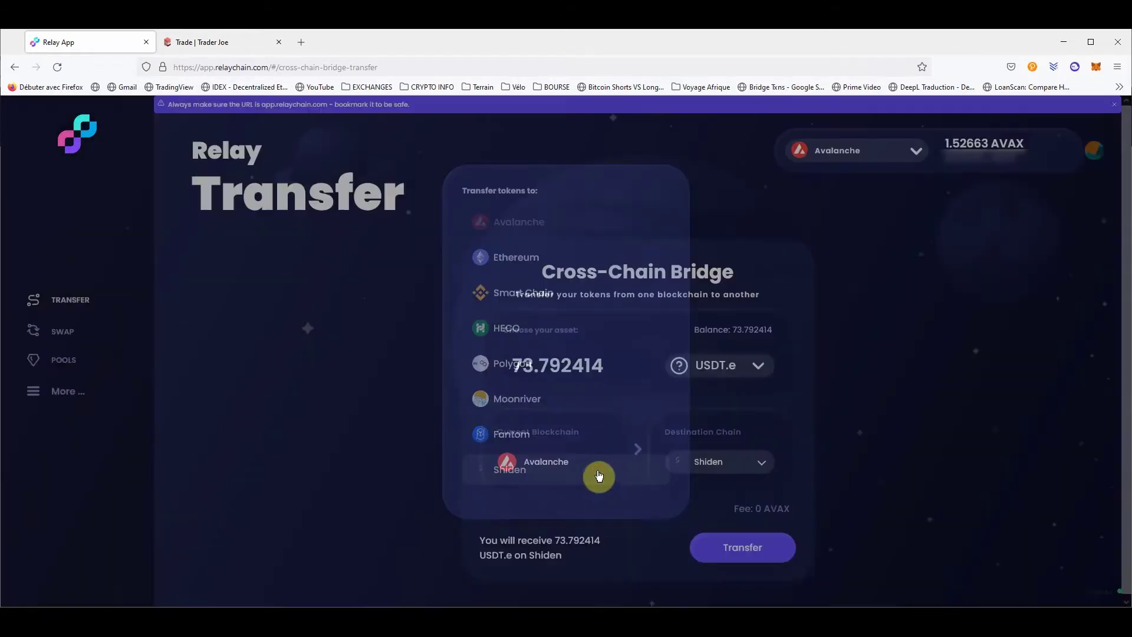
left_click(781, 548)
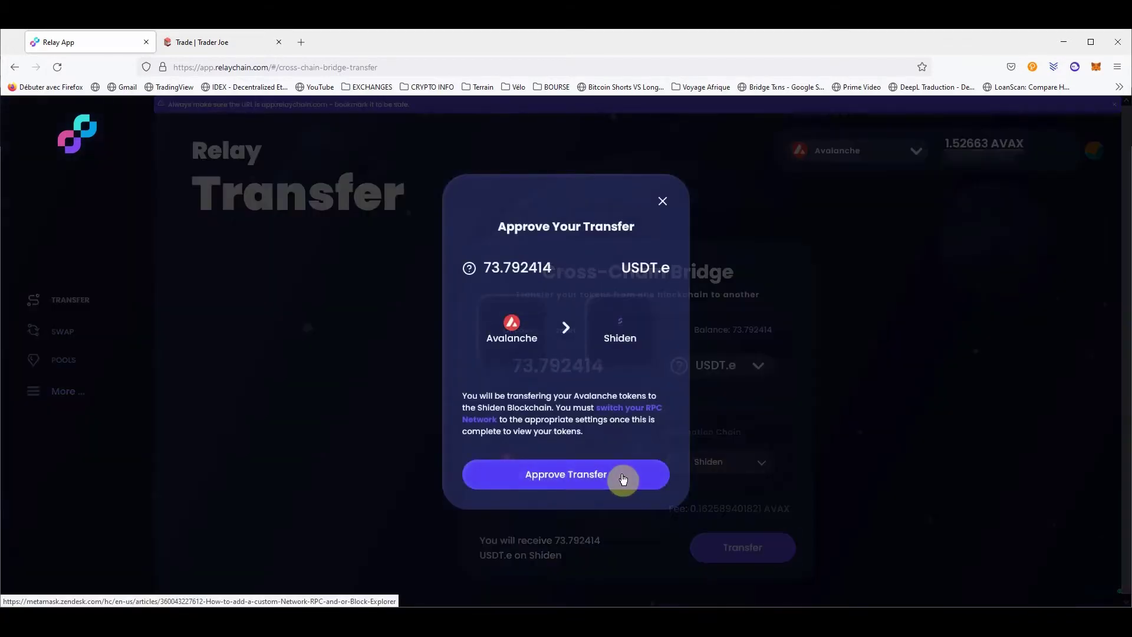
- Approve the transfer and authorize Relay in MetaMask to spend the USDT.e
left_click(621, 479)
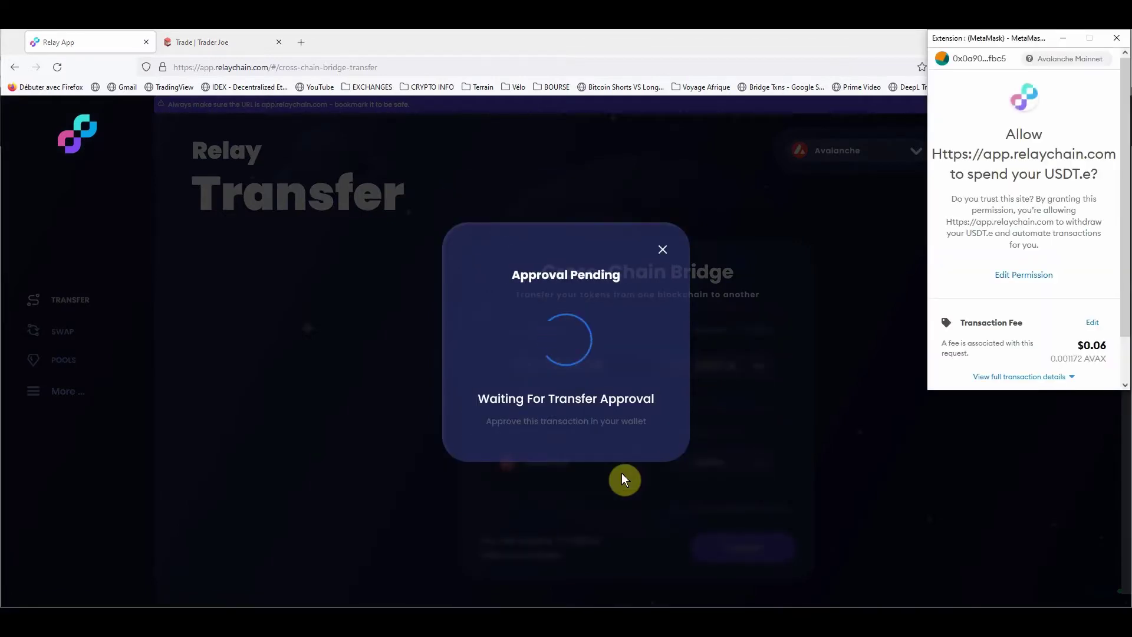
scroll(1082, 342, "down", 1)
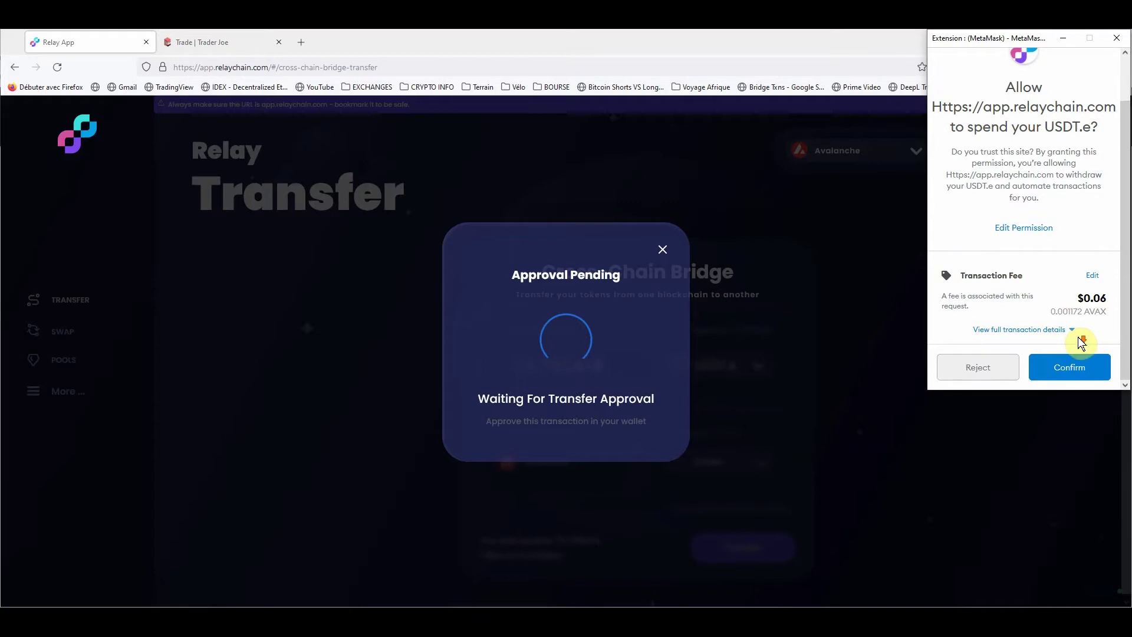
left_click(1096, 368)
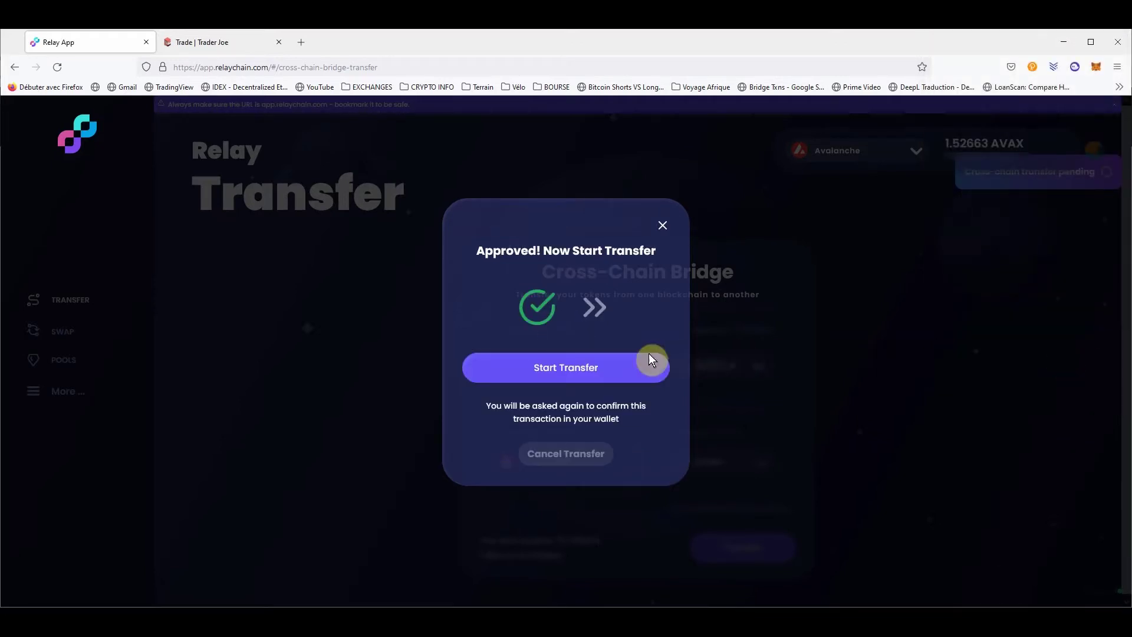
- Start the 73.792414 USDT.e transfer, confirm it in MetaMask and dismiss the completion notice
left_click(629, 366)
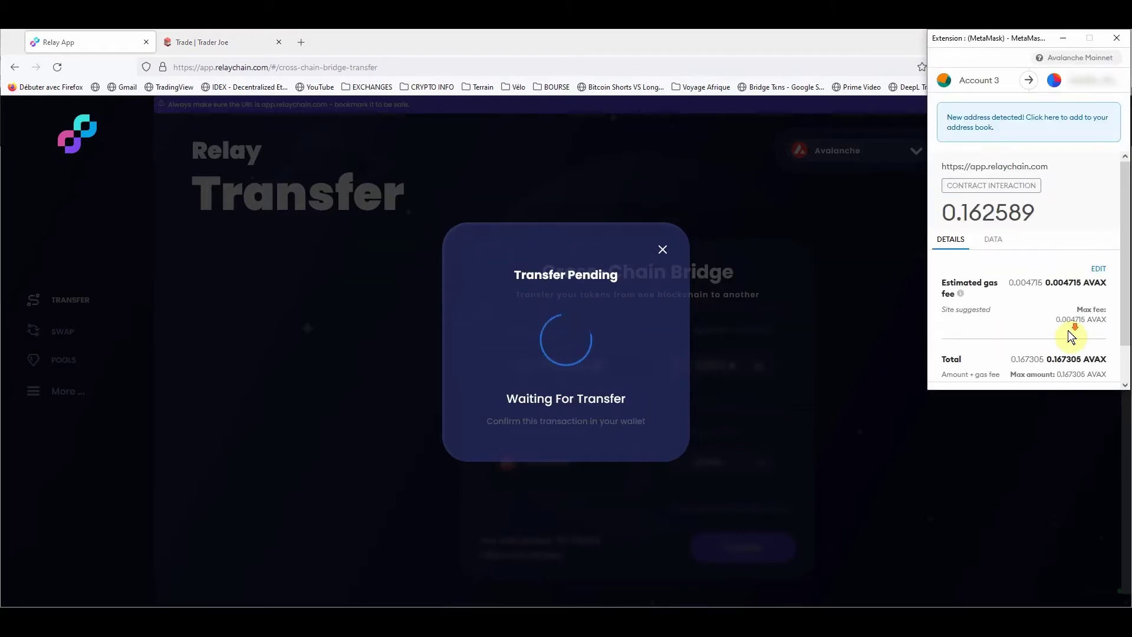
scroll(1067, 330, "down", 2)
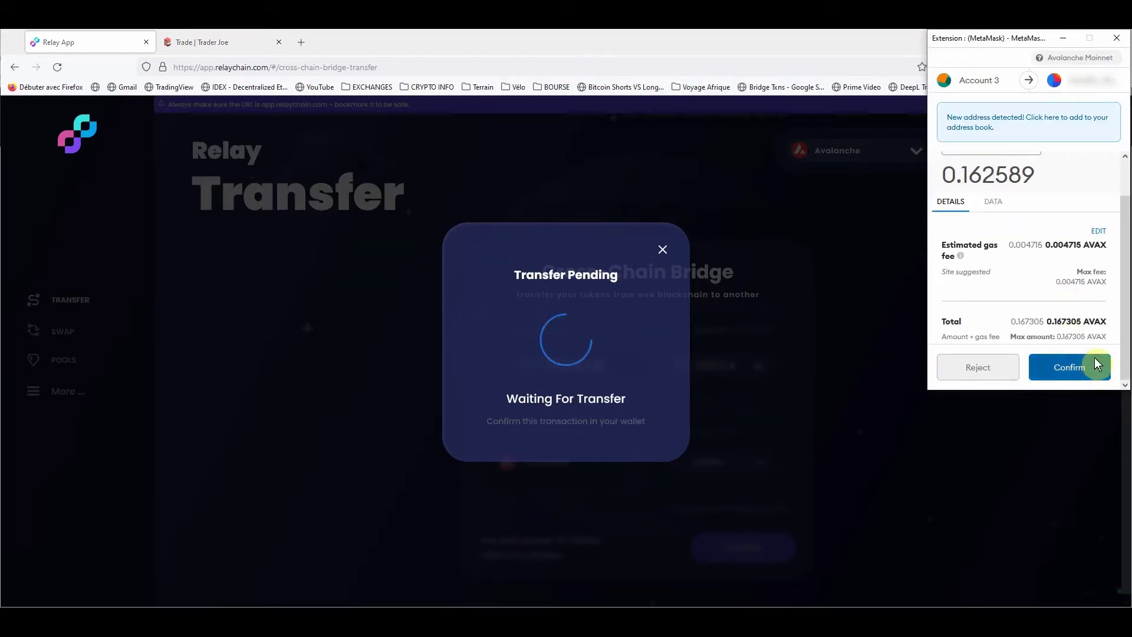
left_click(1096, 363)
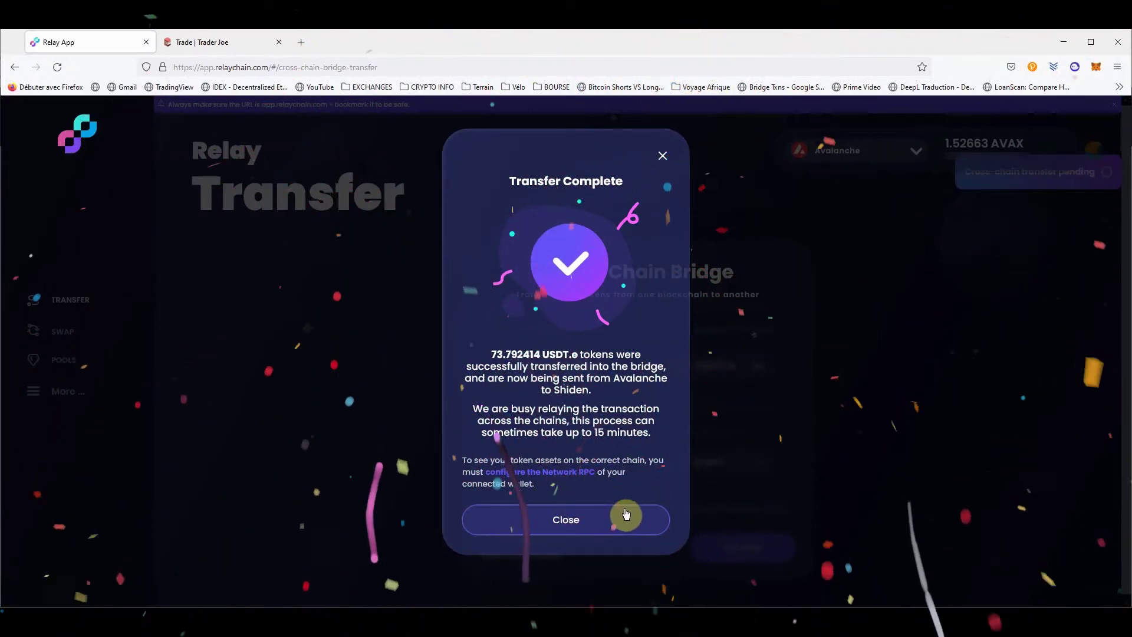
left_click(626, 515)
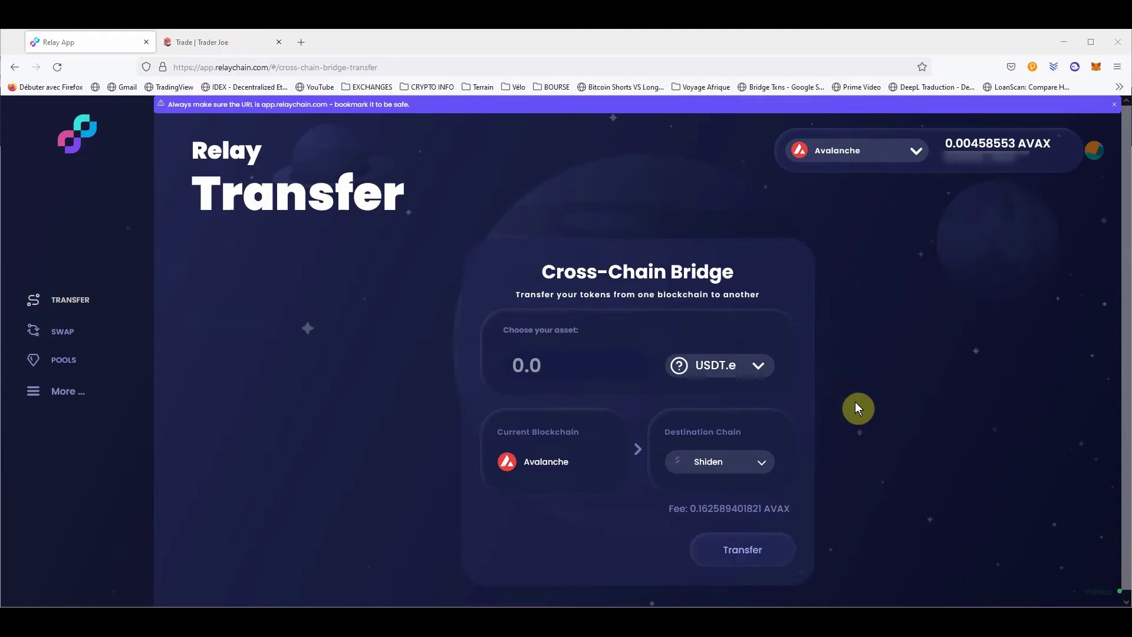
- Switch the connected network to Shiden and show the token list with 73.7924 USDT there
left_click(919, 156)
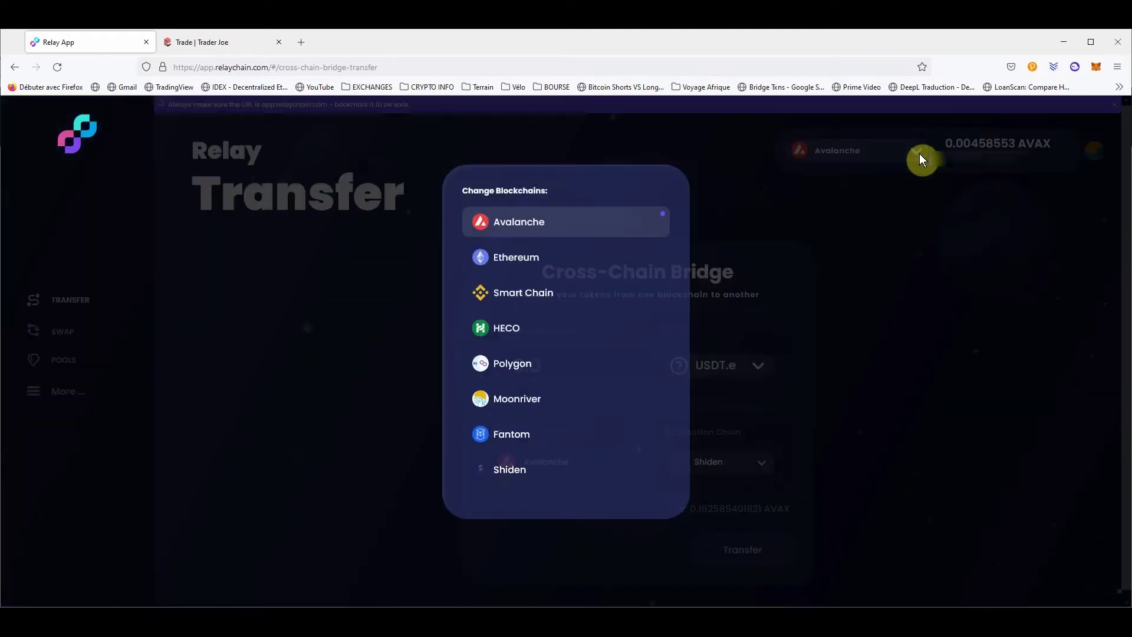
left_click(544, 469)
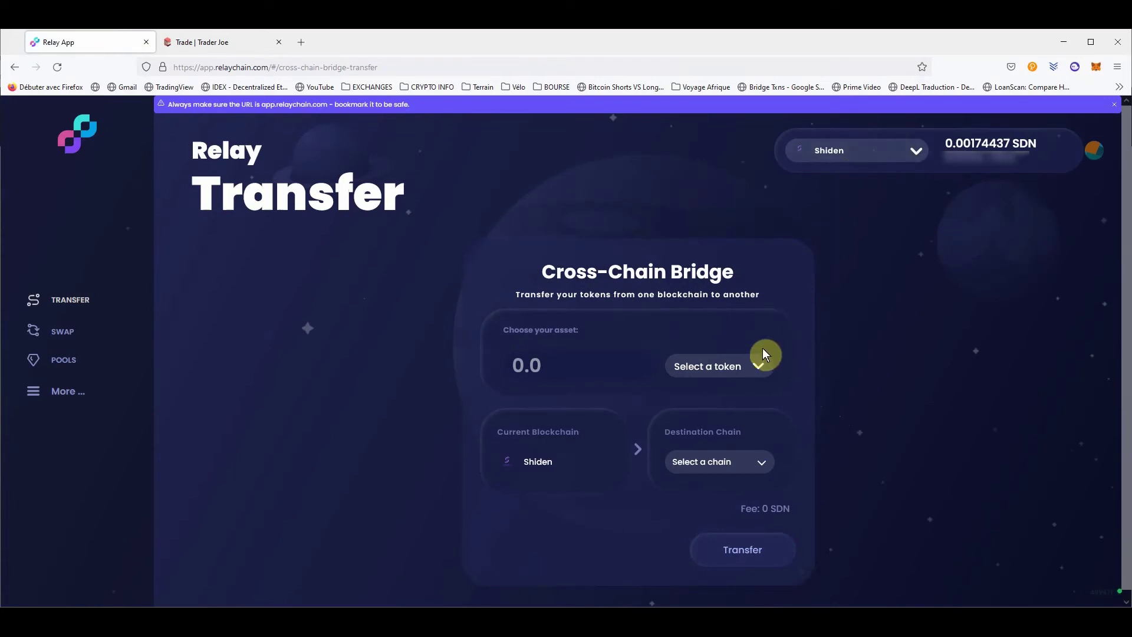
left_click(762, 368)
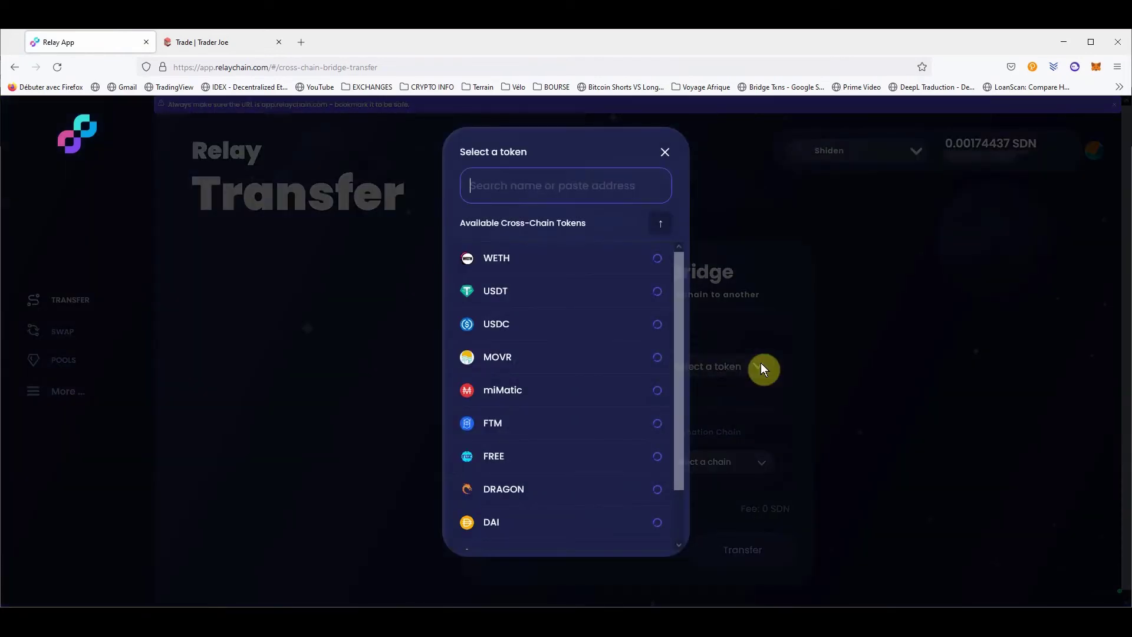